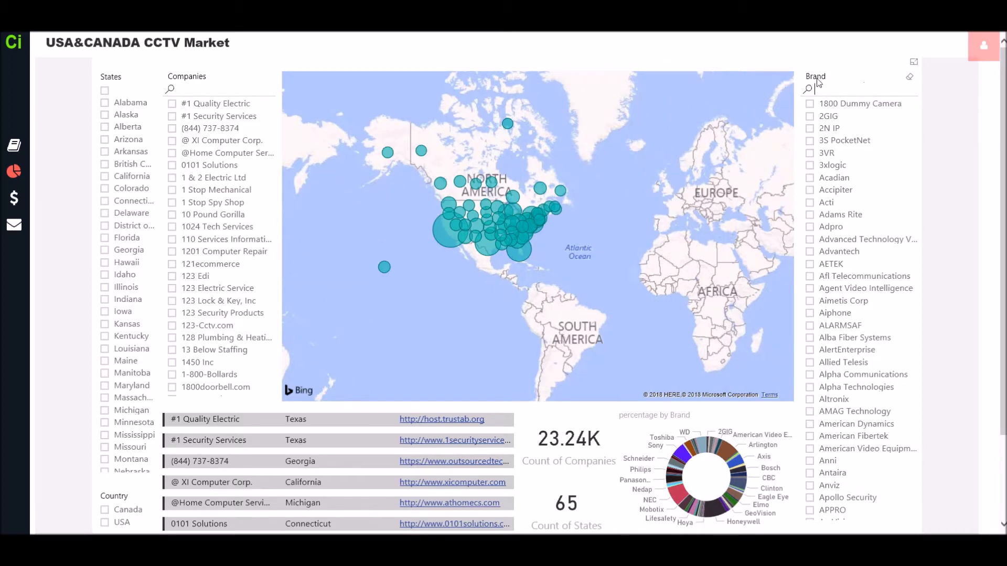
# Search the brands for "the", filter the report by Theia and open the website of the company Dwg in New York
pyautogui.write('the')
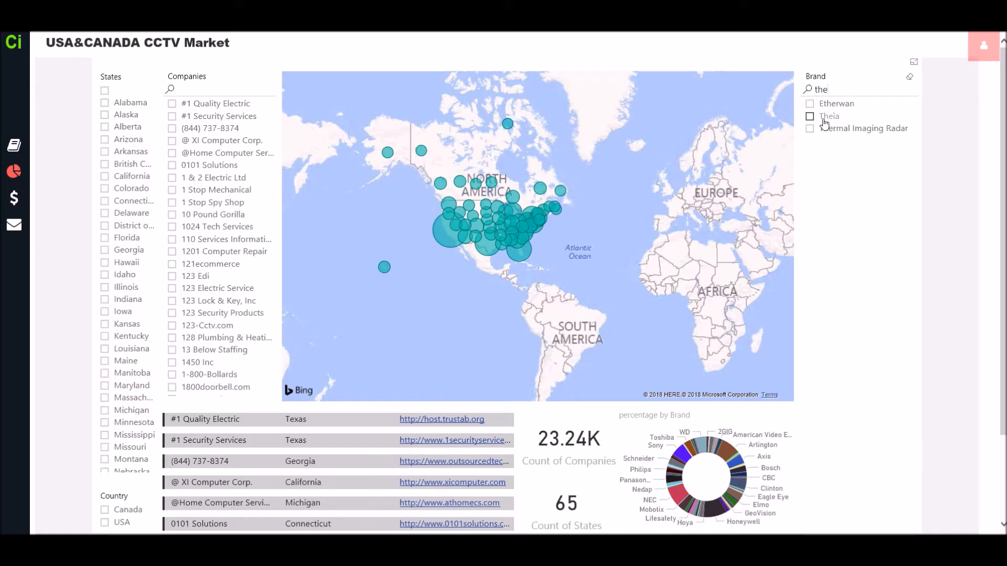
pyautogui.click(825, 121)
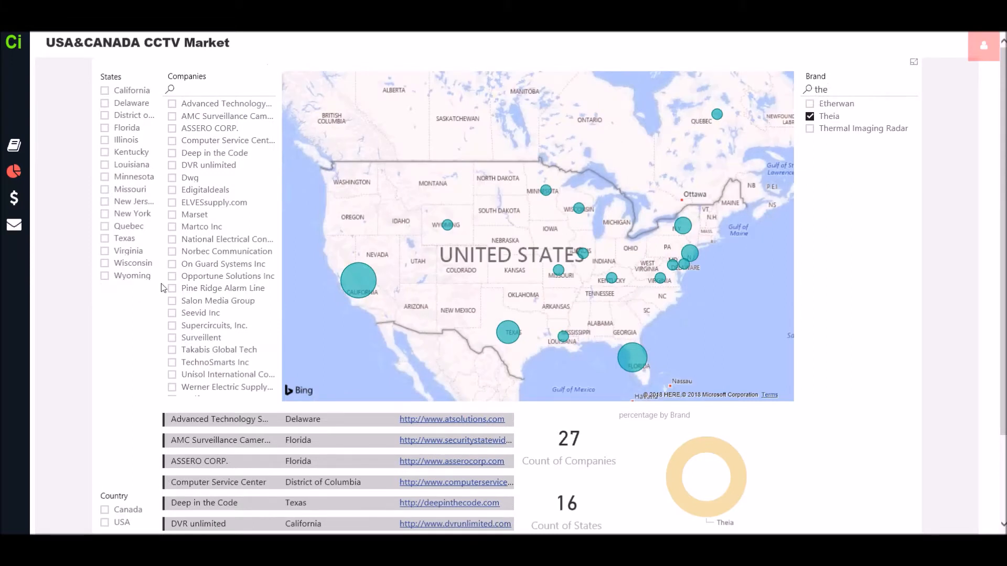
pyautogui.scroll(-3, 250, 475)
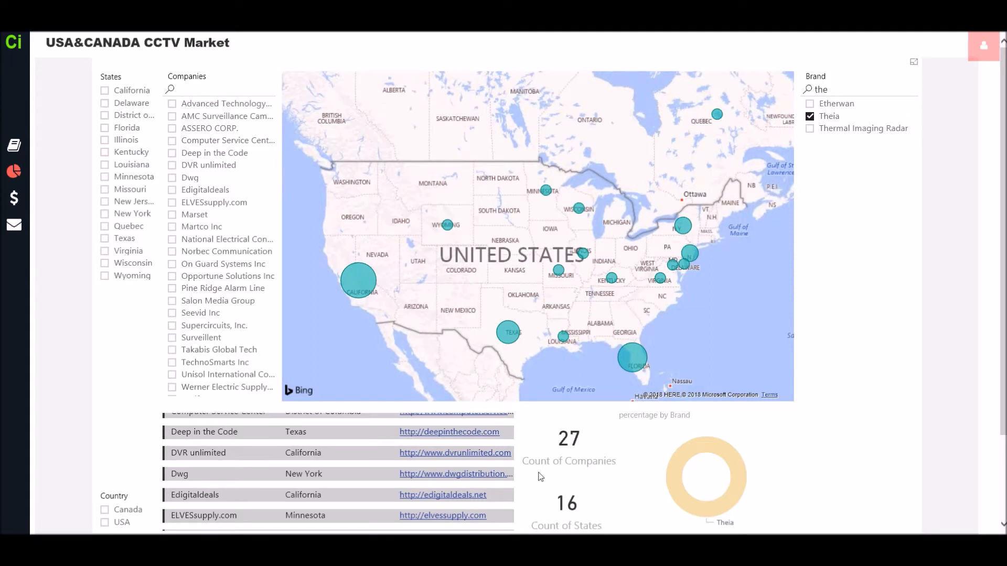
pyautogui.click(475, 475)
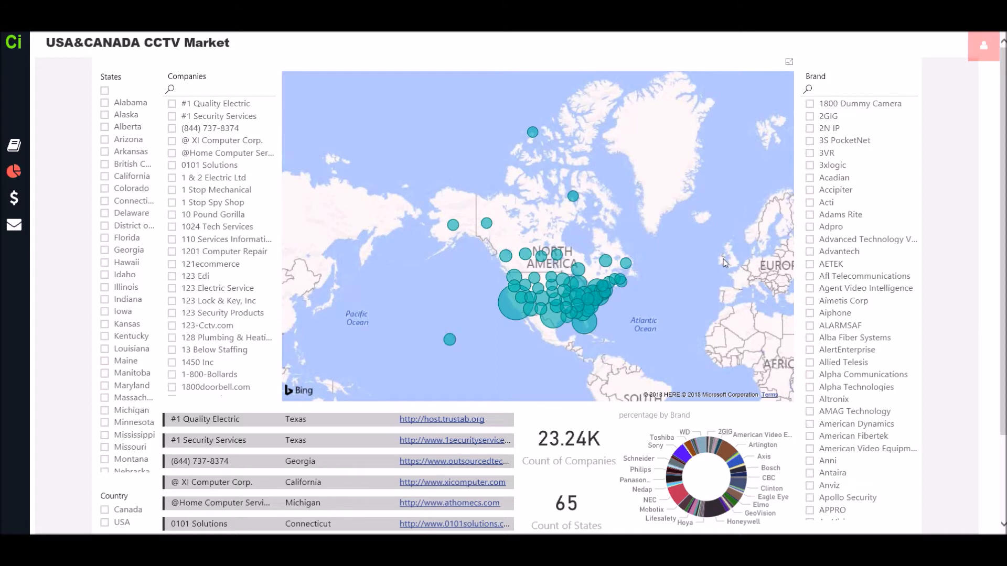
# Browse the brand list, search it for "mobo" and filter the report by Mobotix
pyautogui.scroll(-2, 846, 284)
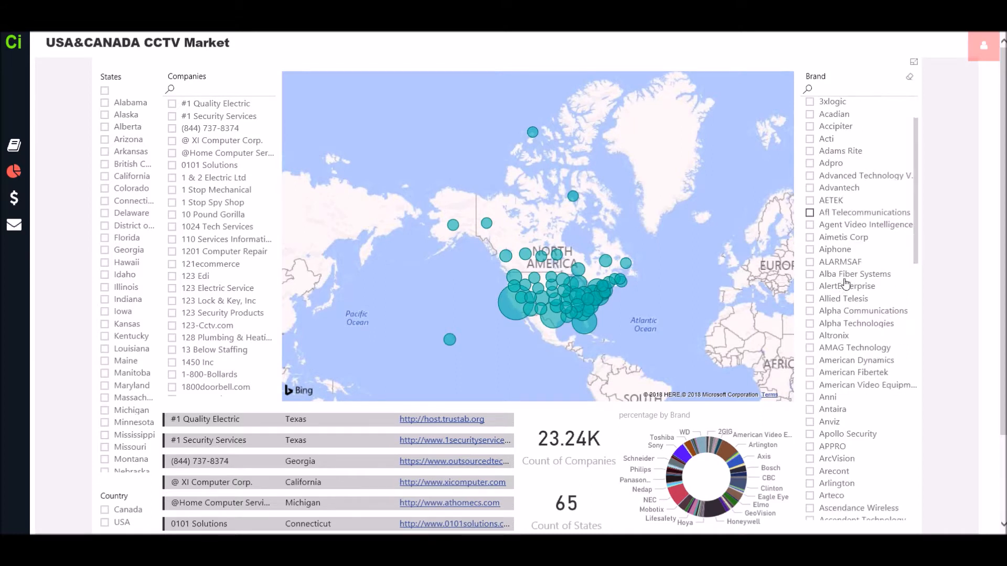
pyautogui.scroll(-1, 915, 201)
pyautogui.scroll(-10, 926, 261)
pyautogui.scroll(-5, 921, 456)
pyautogui.scroll(-15, 855, 106)
pyautogui.scroll(-12, 849, 85)
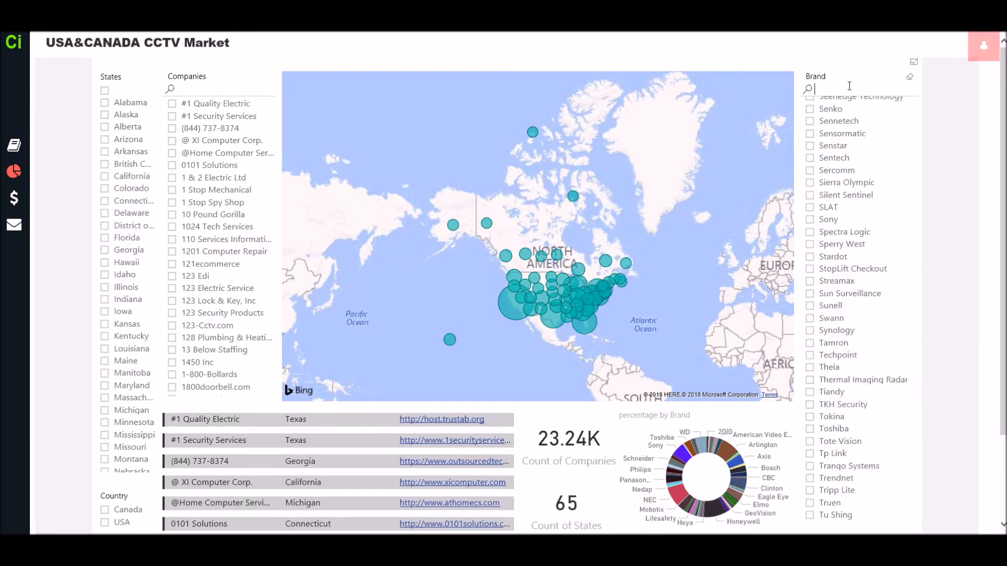
pyautogui.click(849, 86)
pyautogui.write('mobo')
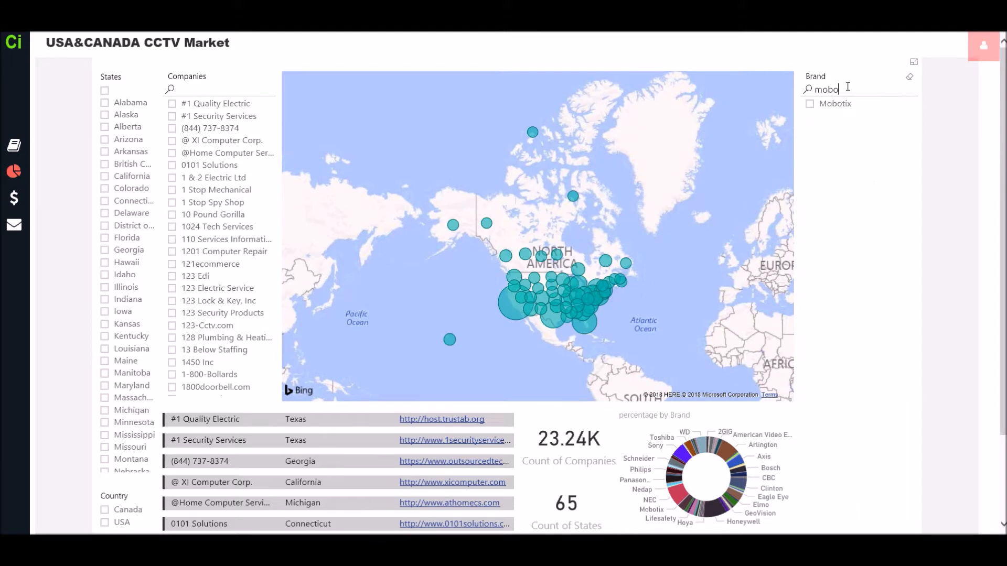
pyautogui.click(810, 103)
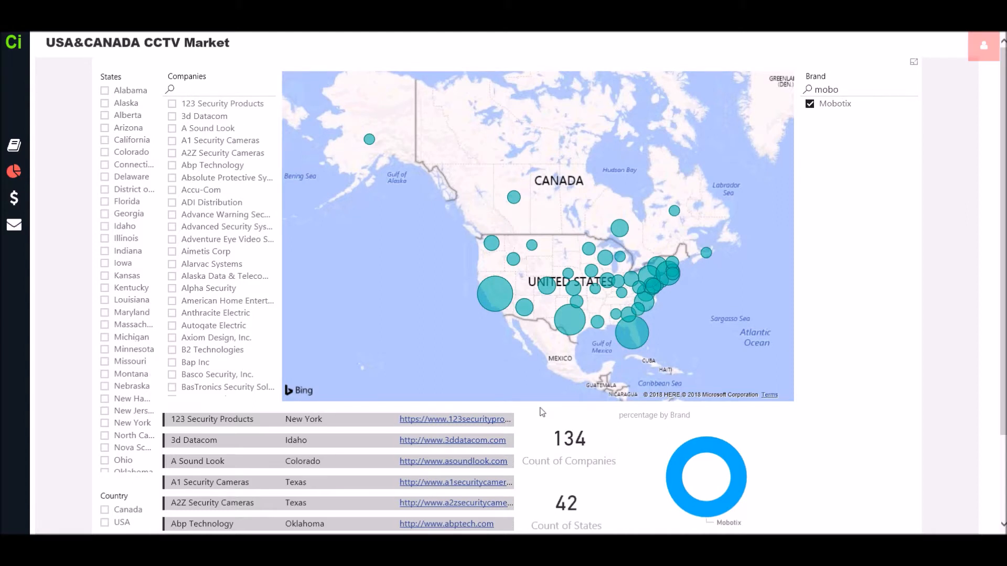
# Select California, Wisconsin and Alberta in turn on the map, and open the website of the Guardian Security company listed for Alberta
pyautogui.click(500, 294)
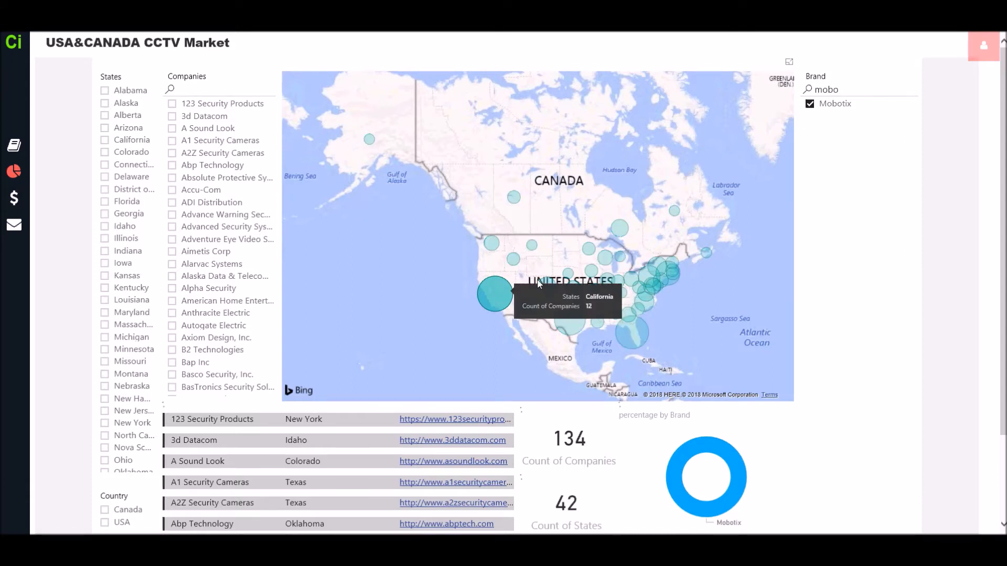
pyautogui.click(609, 259)
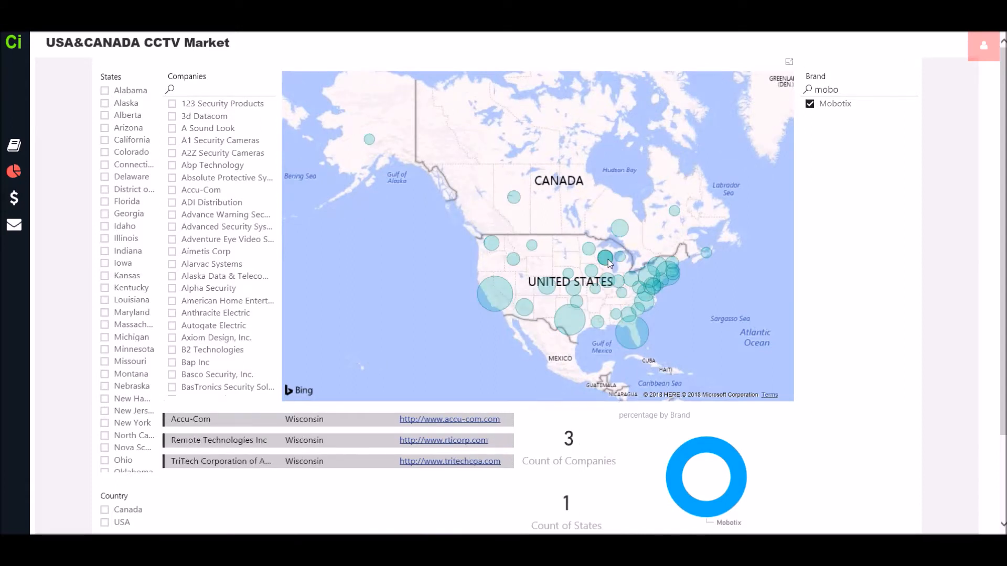
pyautogui.click(514, 199)
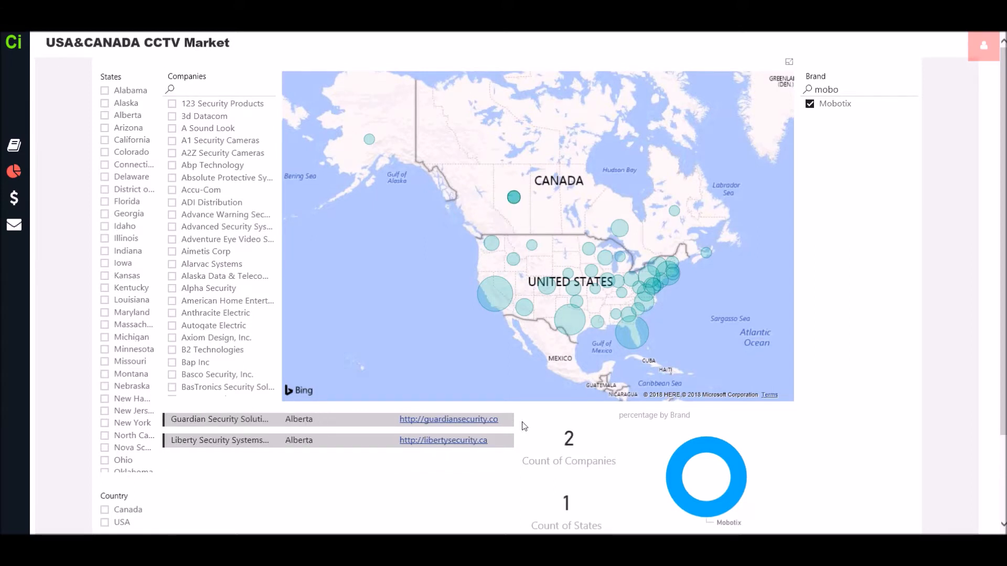
pyautogui.click(447, 421)
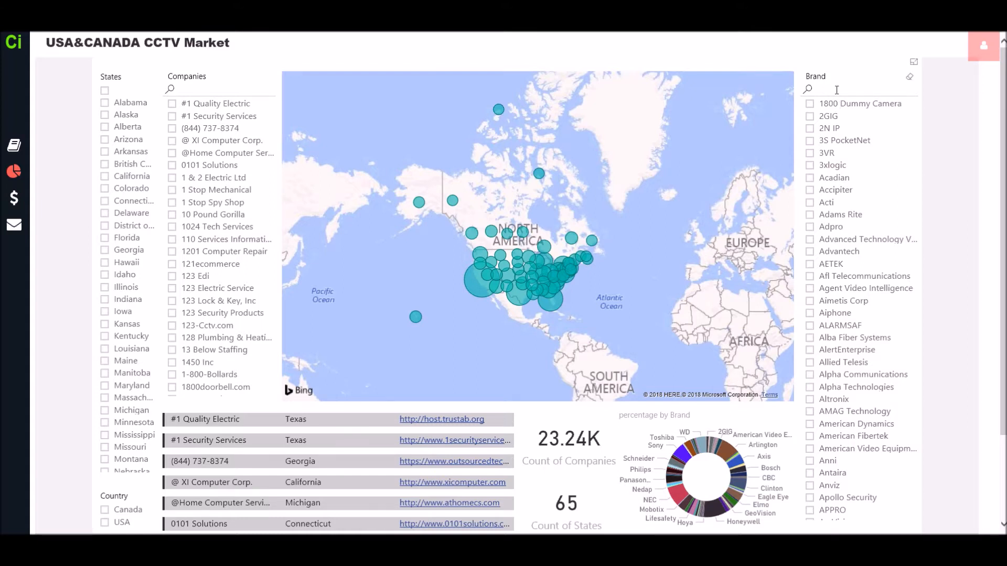
# Search the brands for "adp", filter the report by Adpro and visit the website of Patriot Systems in North Carolina
pyautogui.write('adp')
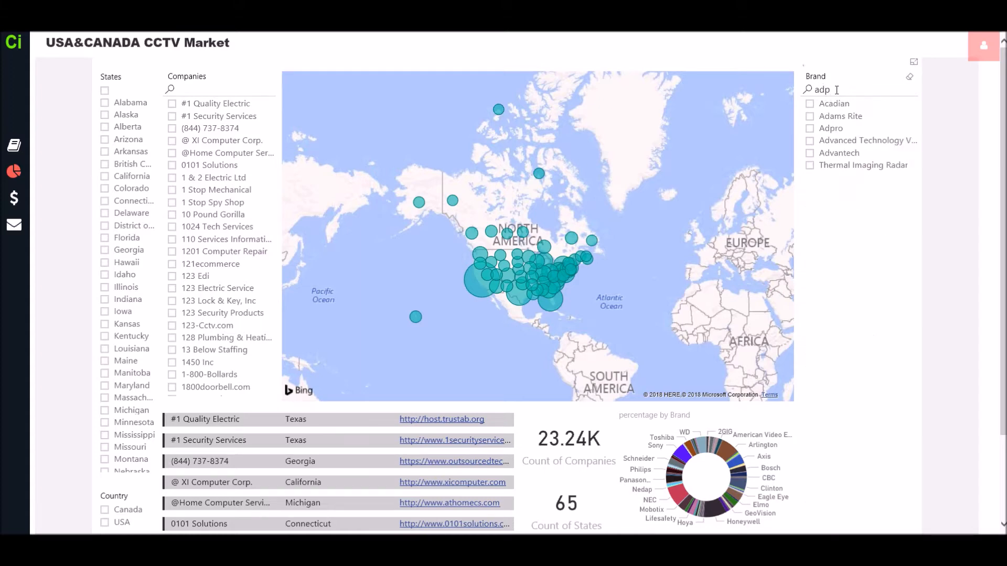
pyautogui.click(810, 105)
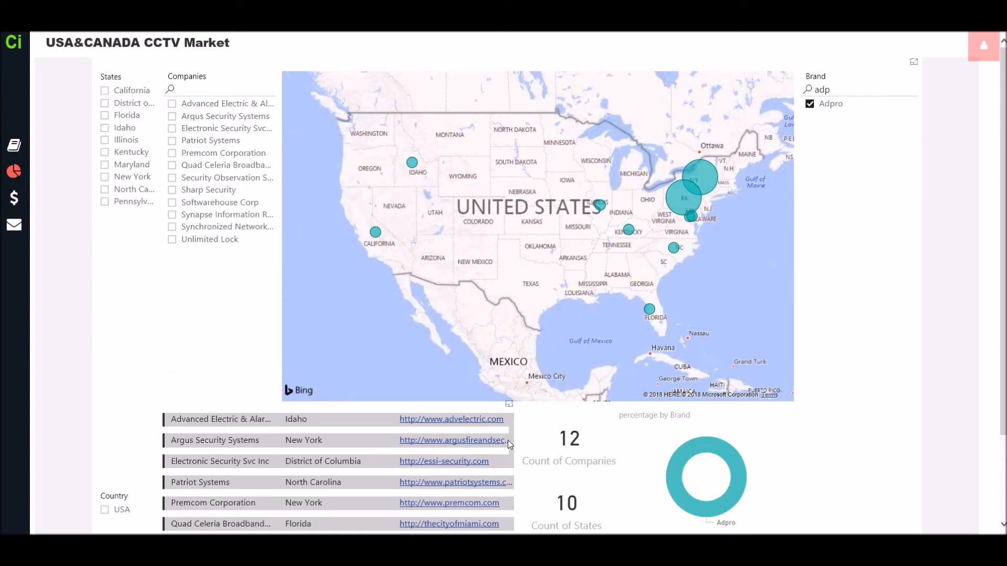
pyautogui.scroll(-1, 407, 488)
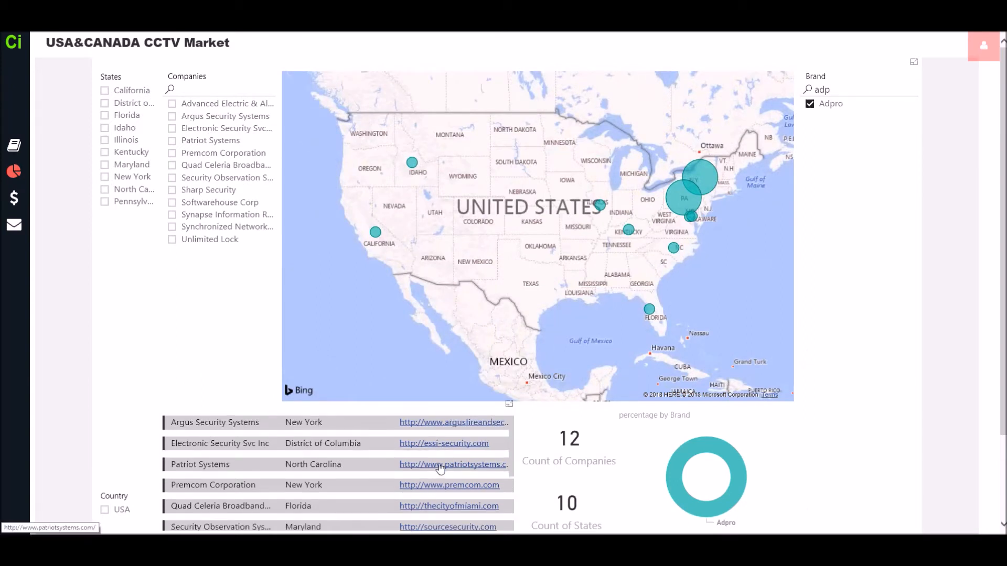
pyautogui.click(440, 468)
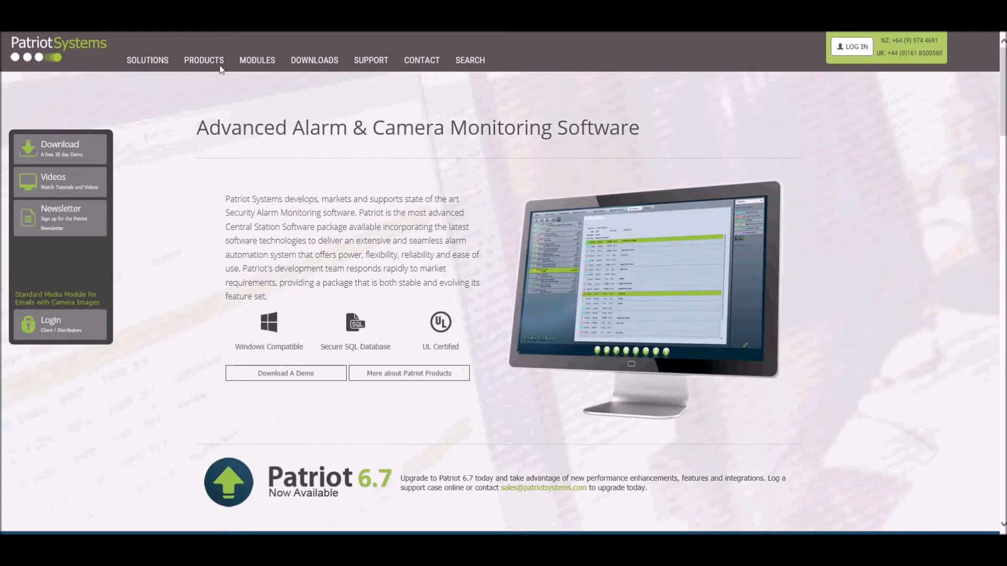
pyautogui.click(178, 13)
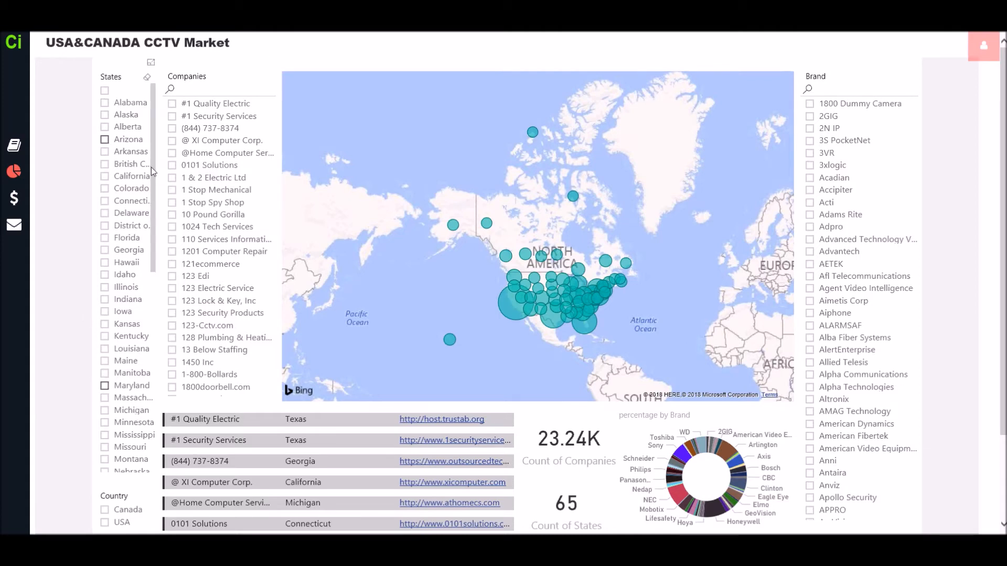
# Filter the report by the state California and the brand Hikvision, searching the brands for "hik"
pyautogui.click(139, 178)
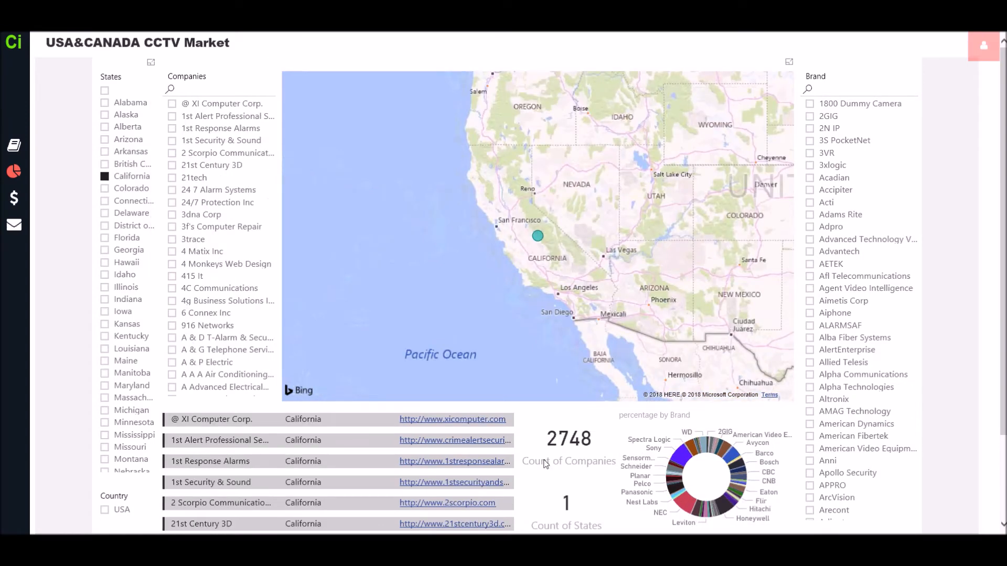
pyautogui.click(848, 90)
pyautogui.write('hik')
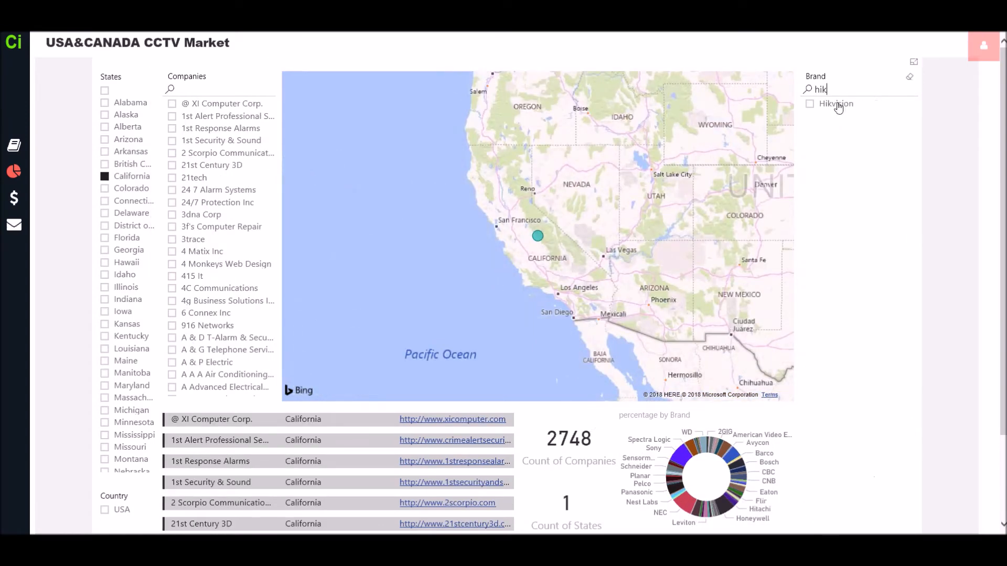
pyautogui.click(836, 105)
# Add the brands Dahua and Axis to the filter and review the list of matching companies
pyautogui.write('dahu')
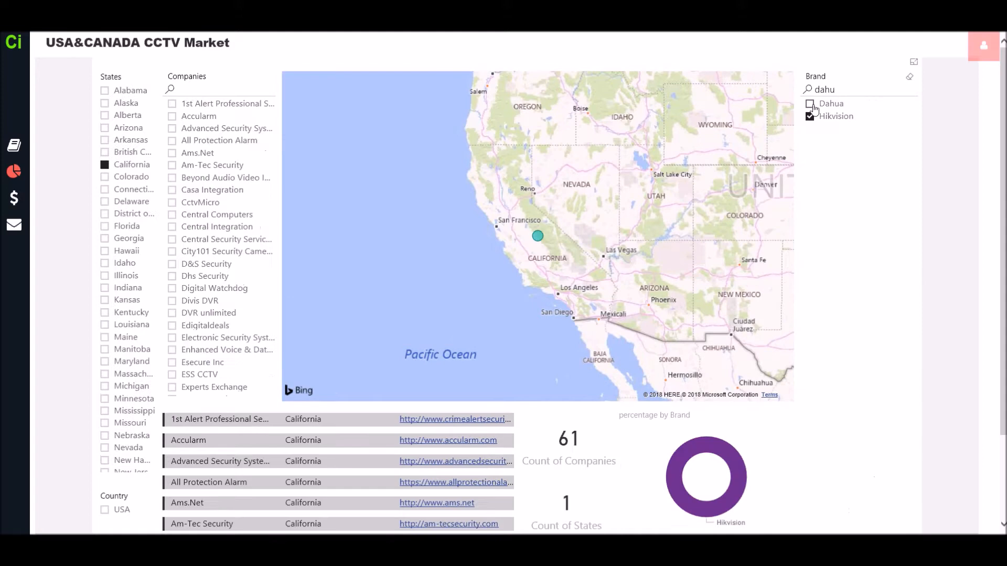
pyautogui.click(813, 107)
pyautogui.press('BackSpace')
pyautogui.press('BackSpace')
pyautogui.press('BackSpace')
pyautogui.press('BackSpace')
pyautogui.write('axi')
pyautogui.click(822, 107)
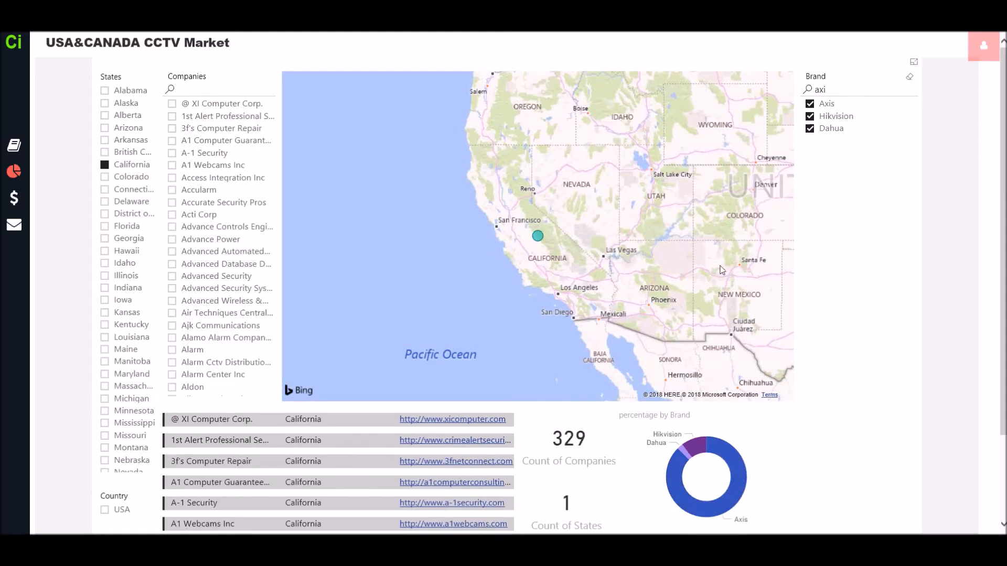
pyautogui.scroll(-5, 392, 450)
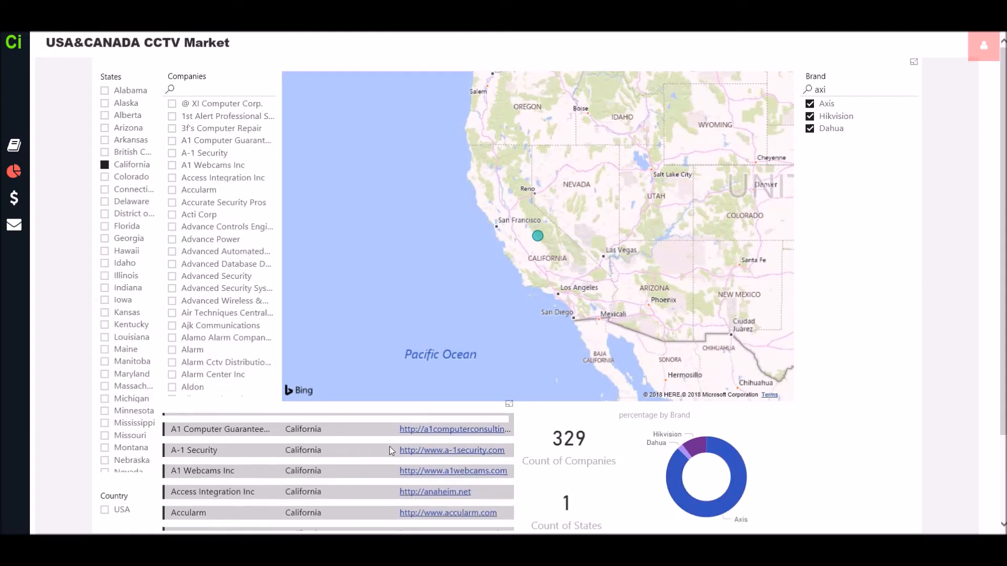
pyautogui.scroll(-4, 391, 450)
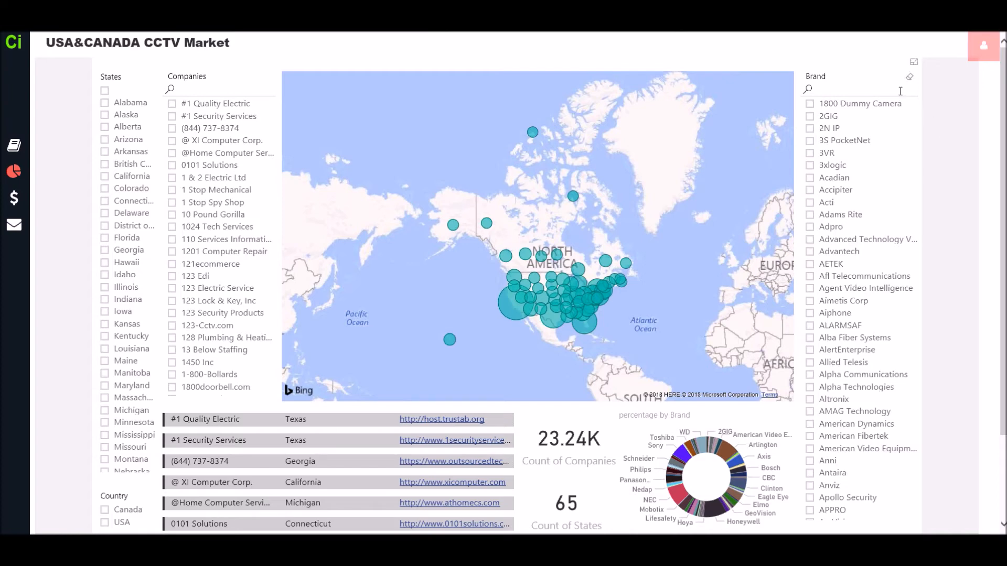
# Filter the report by the brand Geutebrück and the company Security Design Inc, and open that company's website
pyautogui.write('geut')
pyautogui.click(810, 104)
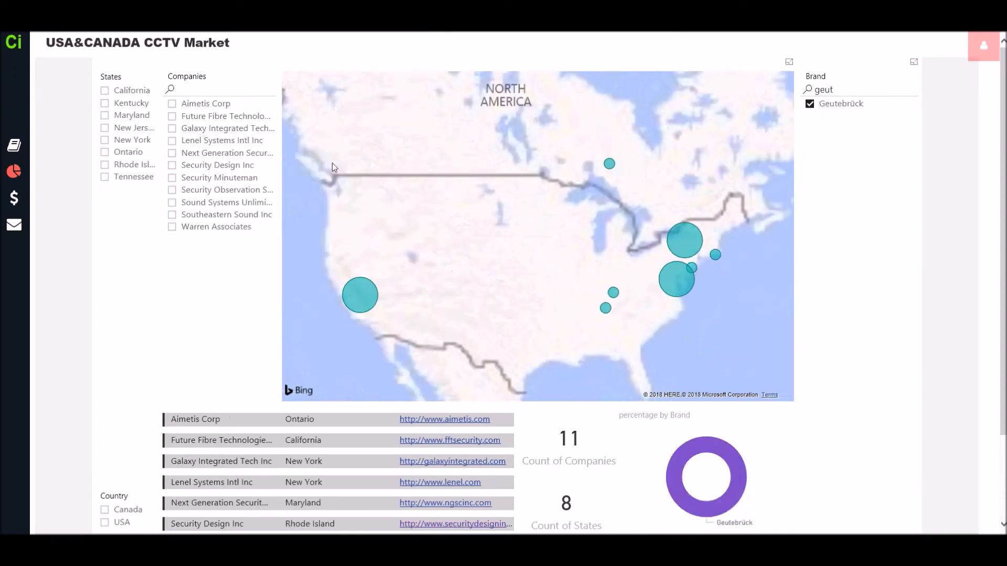
pyautogui.click(225, 166)
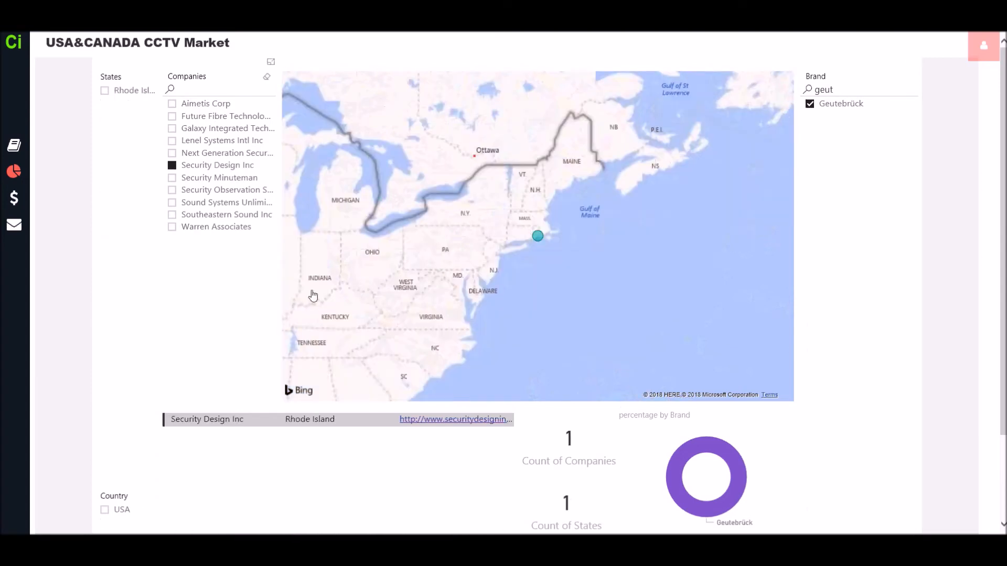
pyautogui.click(429, 420)
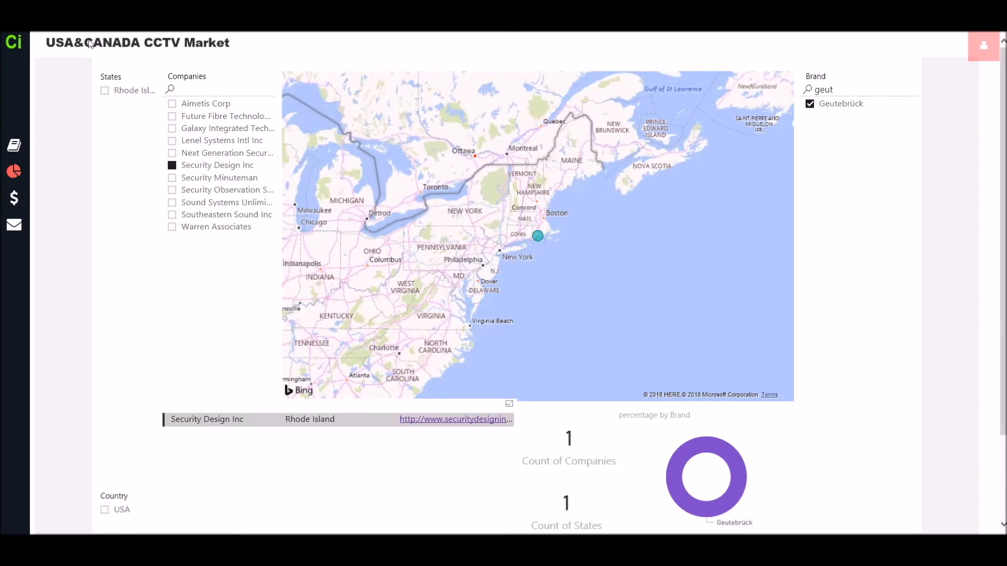
pyautogui.click(810, 105)
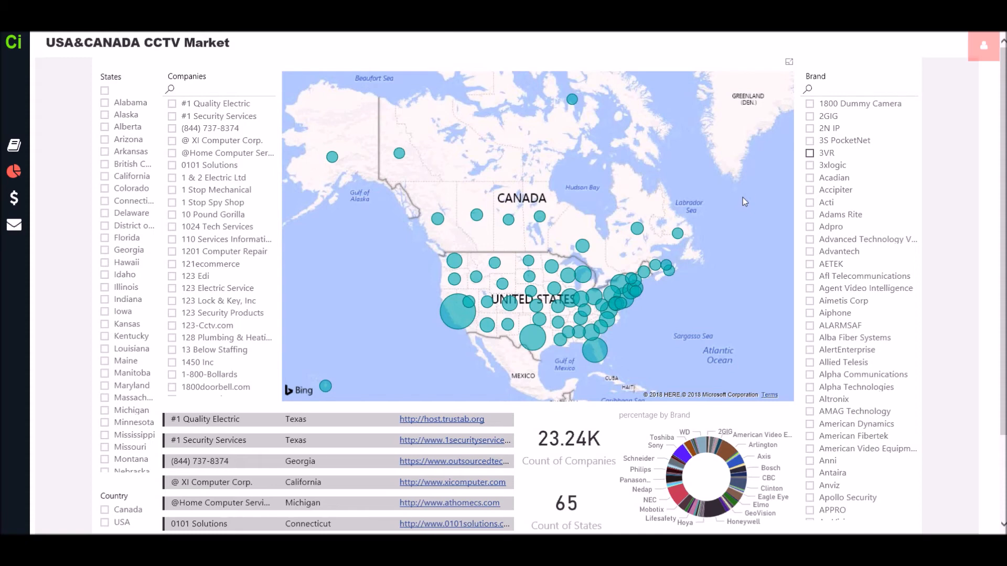
# Search the brands for "fli" and filter the report by the brand Flir and the country Canada
pyautogui.click(841, 85)
pyautogui.write('fli')
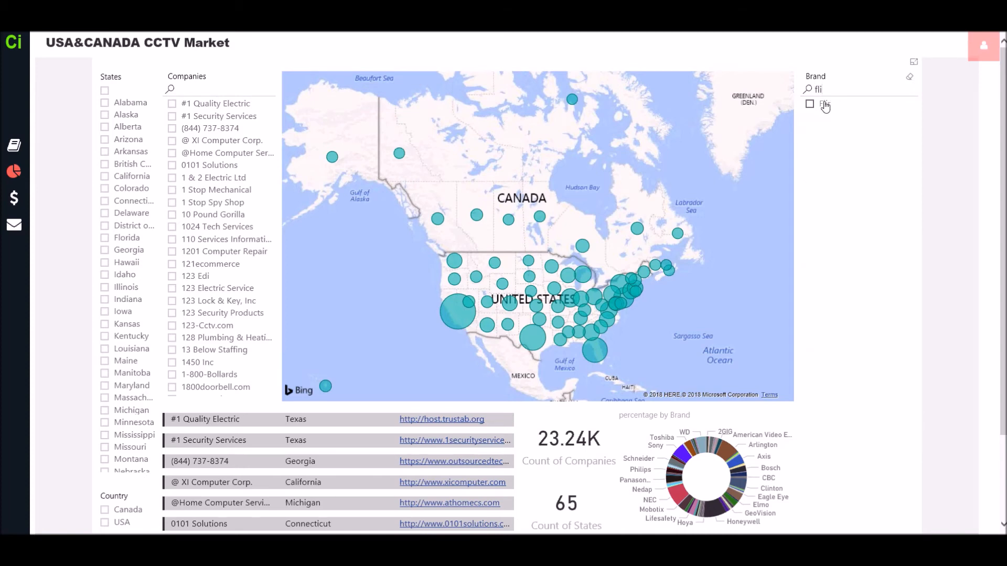
pyautogui.click(825, 105)
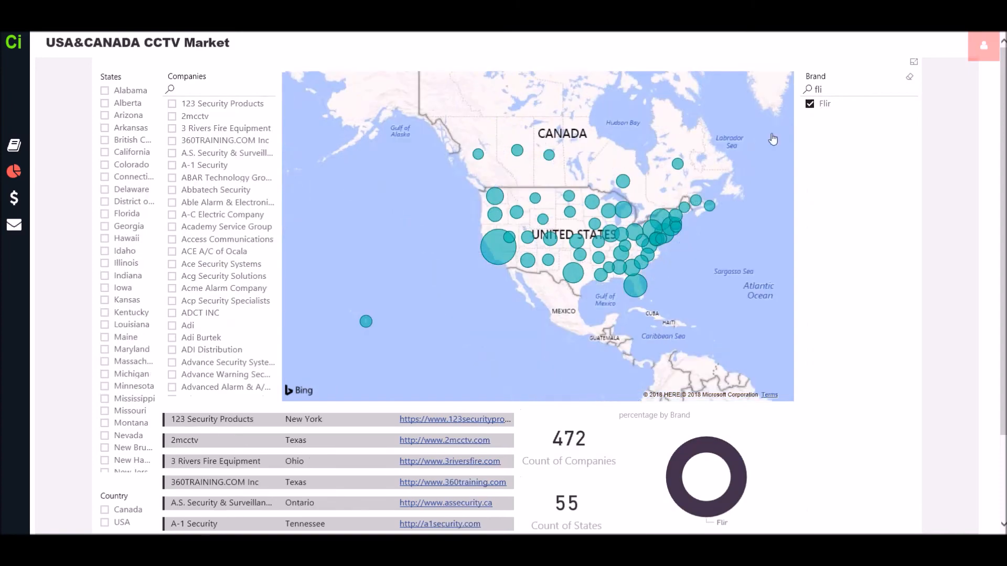
pyautogui.click(105, 510)
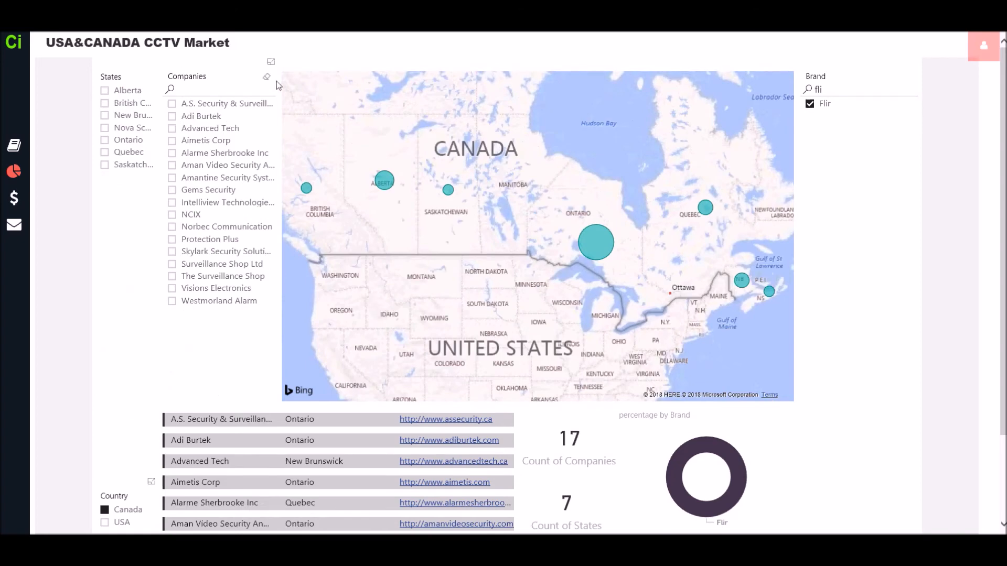
# Search the brands for "axis" and "hik" and add Axis and Hikvision to the brand filter
pyautogui.doubleClick(818, 90)
pyautogui.write('axis')
pyautogui.click(811, 105)
pyautogui.doubleClick(818, 90)
pyautogui.write('hik')
pyautogui.click(810, 104)
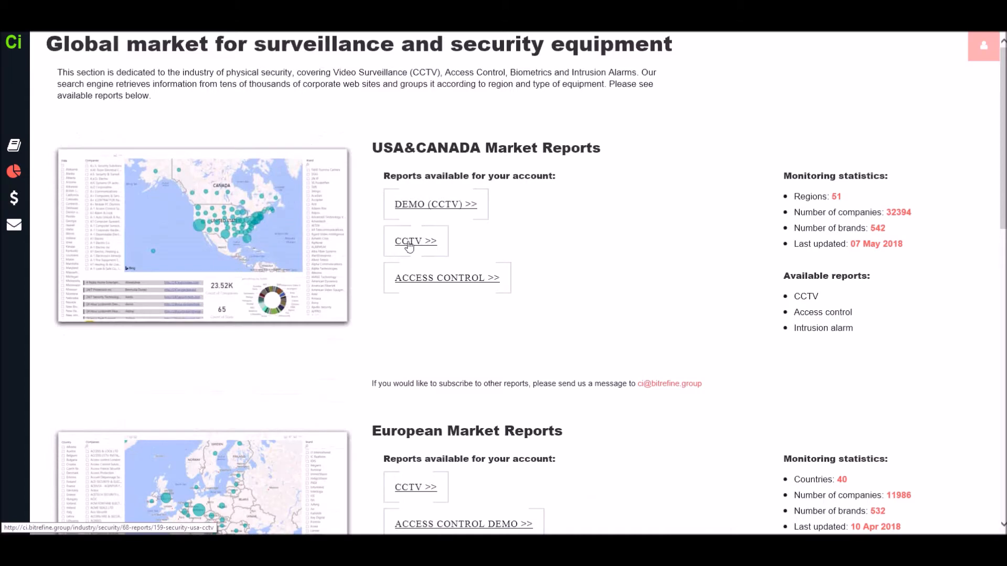
# Open the CCTV report from the USA&CANADA Market Reports
pyautogui.click(409, 242)
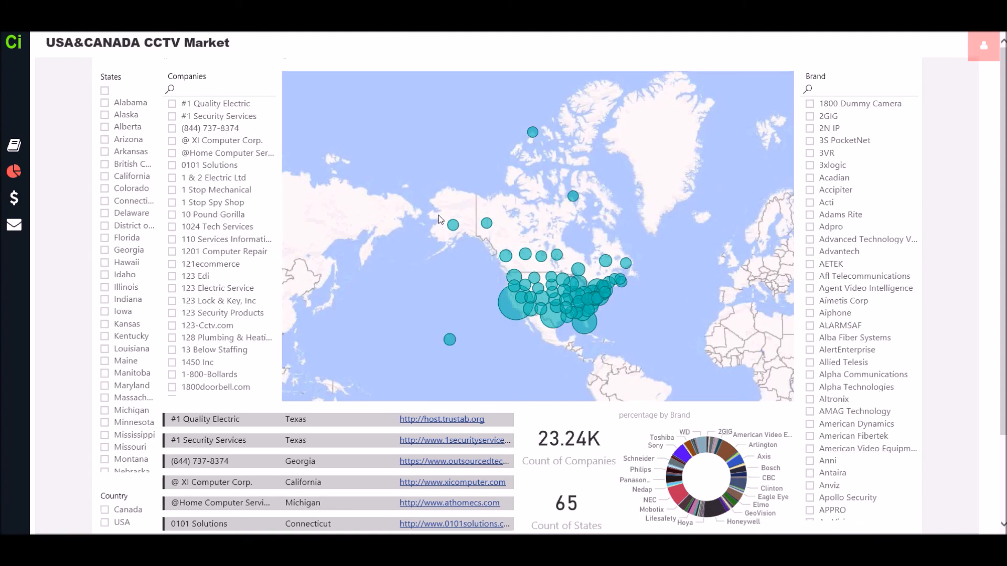